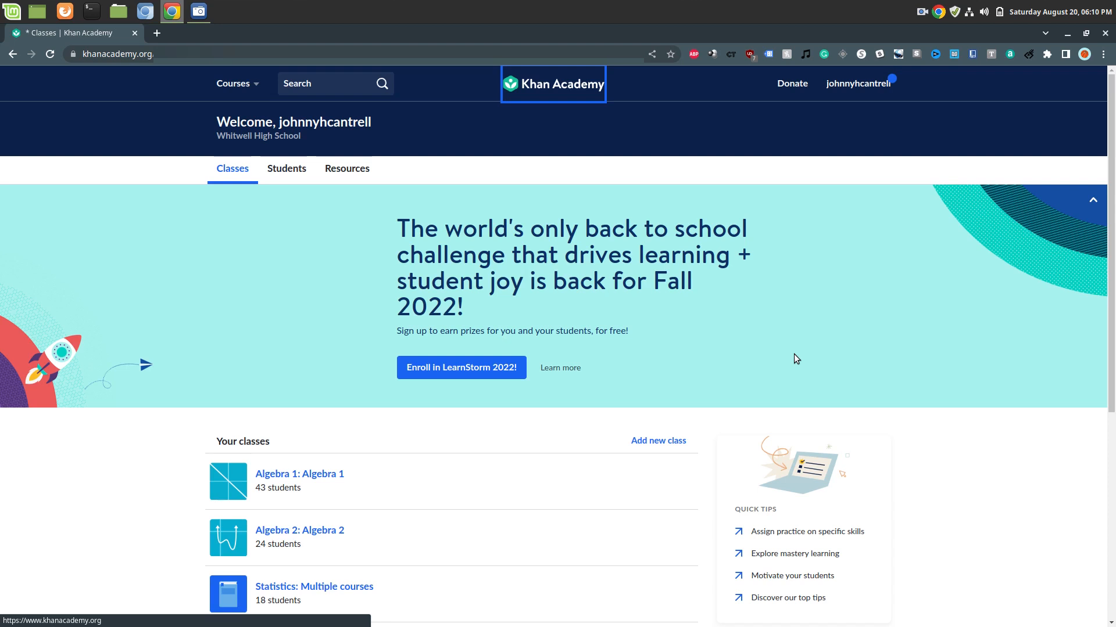
Open the assignment scores of the Statistics: Multiple courses class
scroll(583, 538, down, 1)
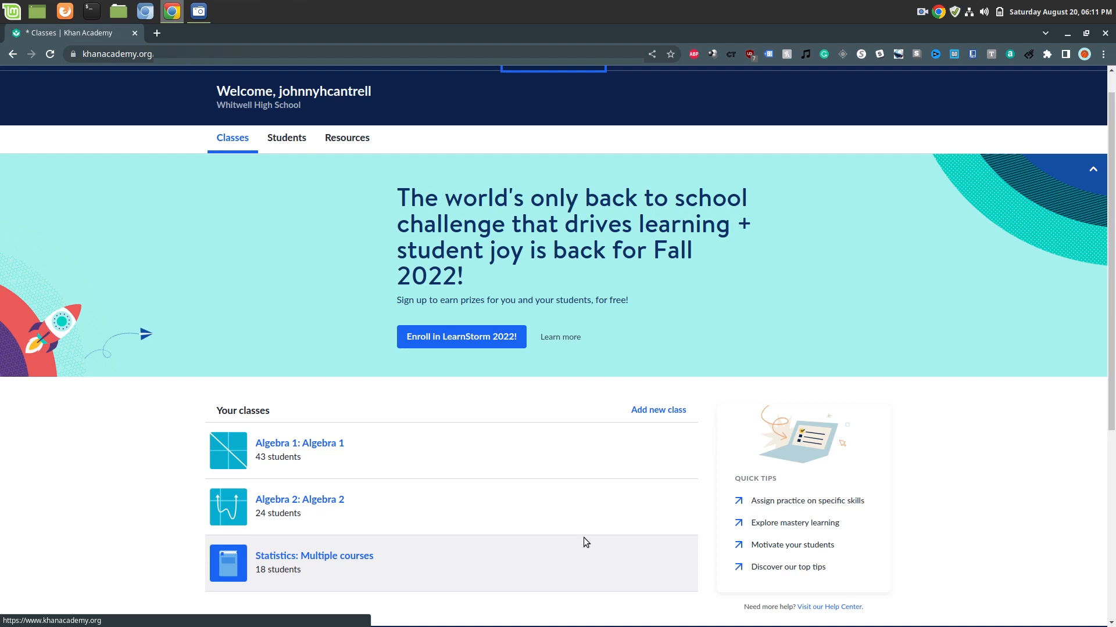
click(338, 561)
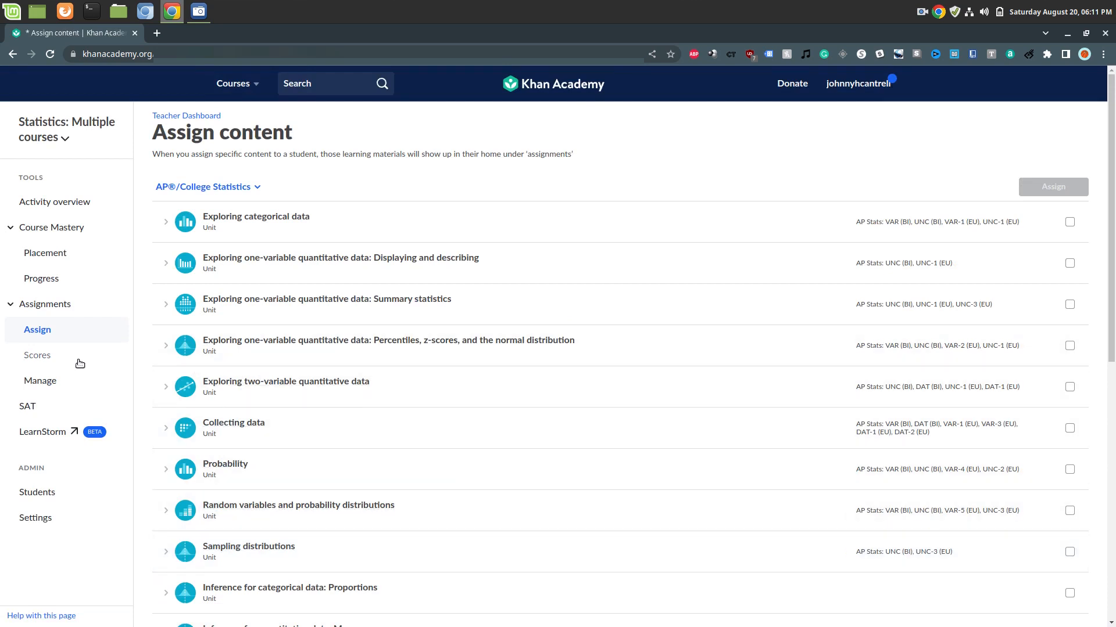
click(45, 357)
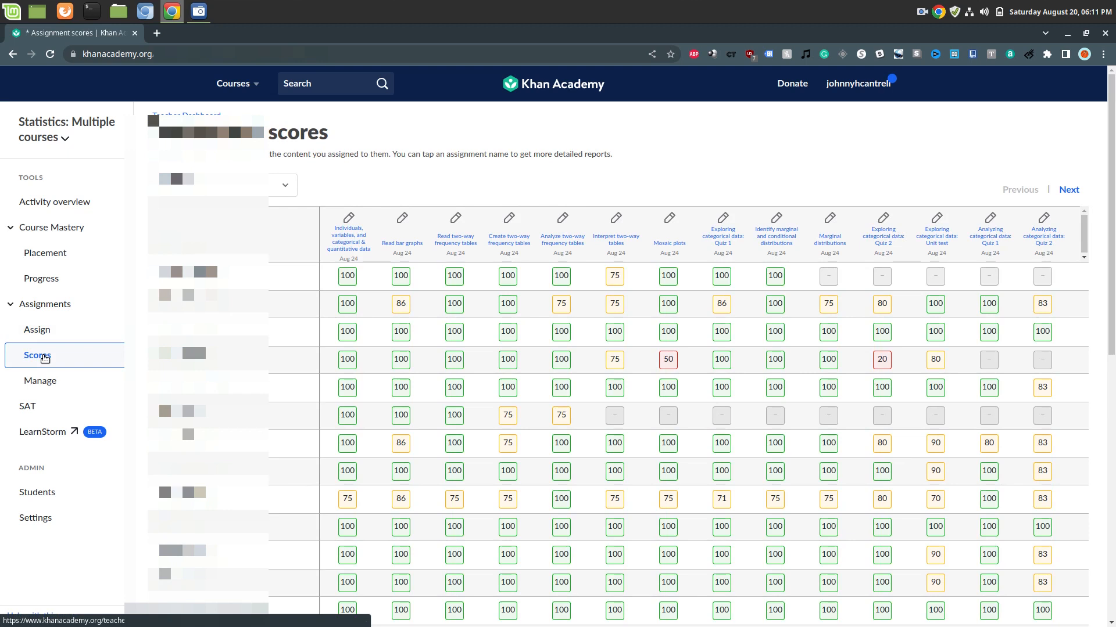
Examine the students' assignment scores across both pages of the score table
scroll(328, 329, down, 1)
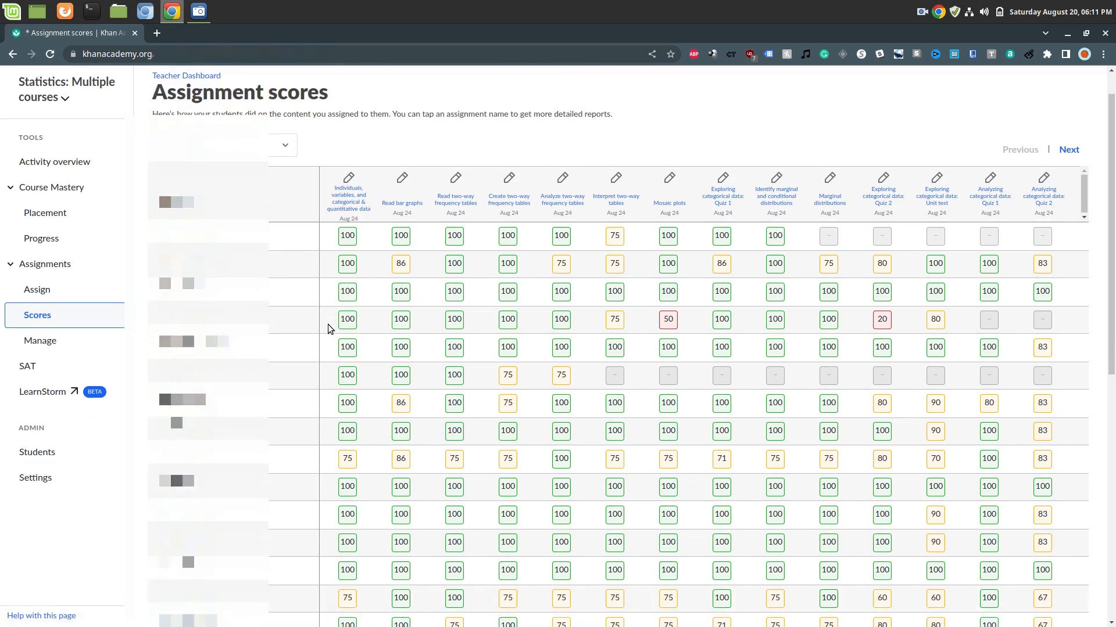
scroll(348, 331, down, 1)
scroll(401, 344, up, 2)
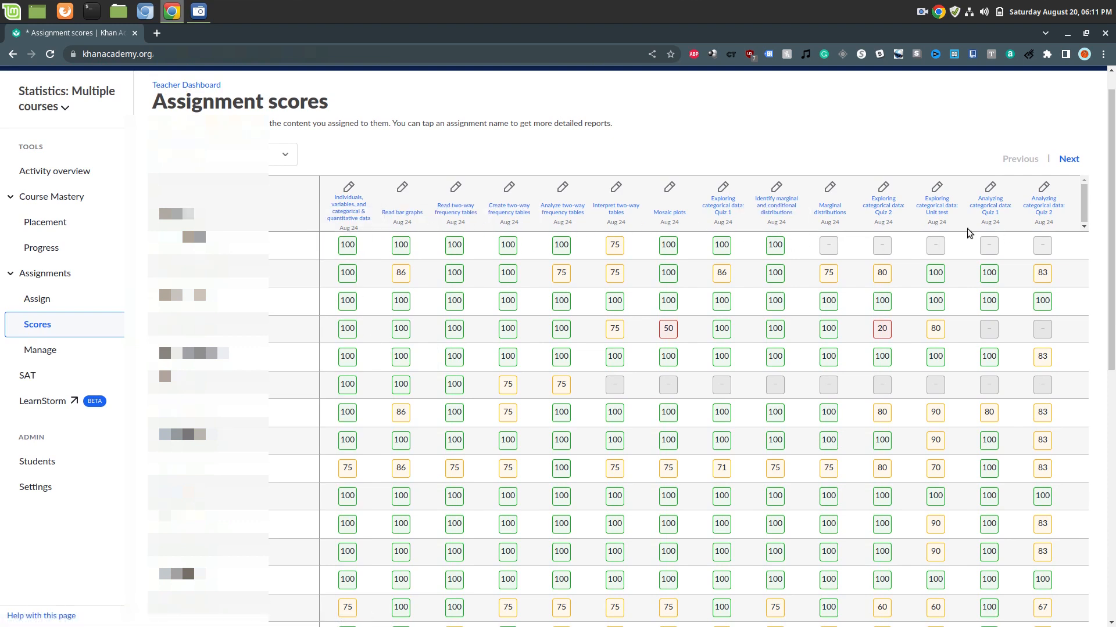
click(1074, 160)
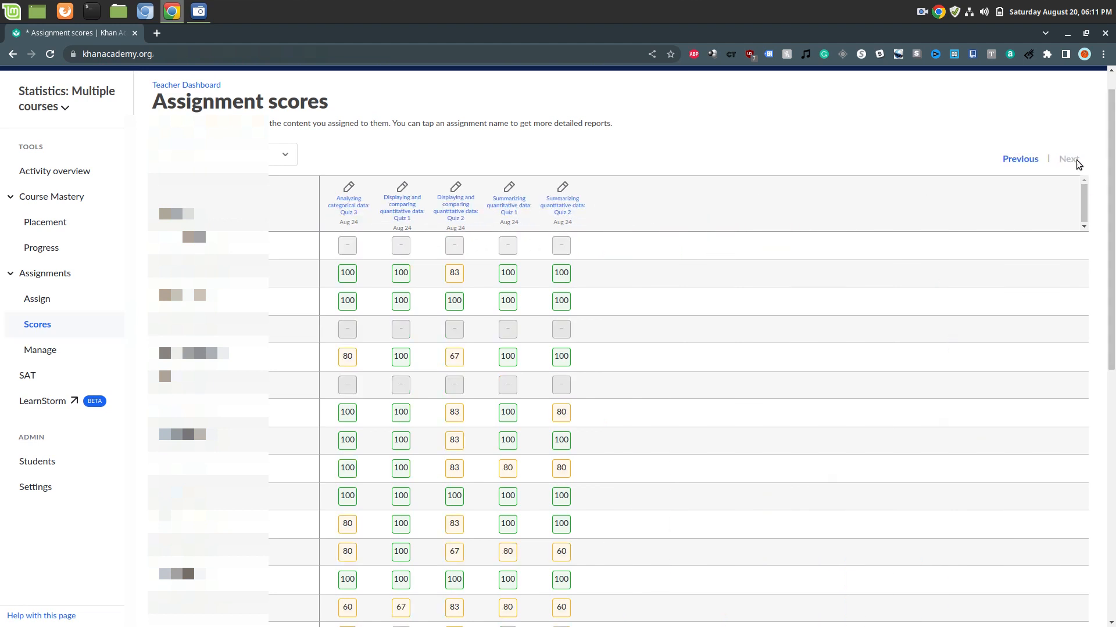
click(1015, 162)
scroll(494, 389, down, 4)
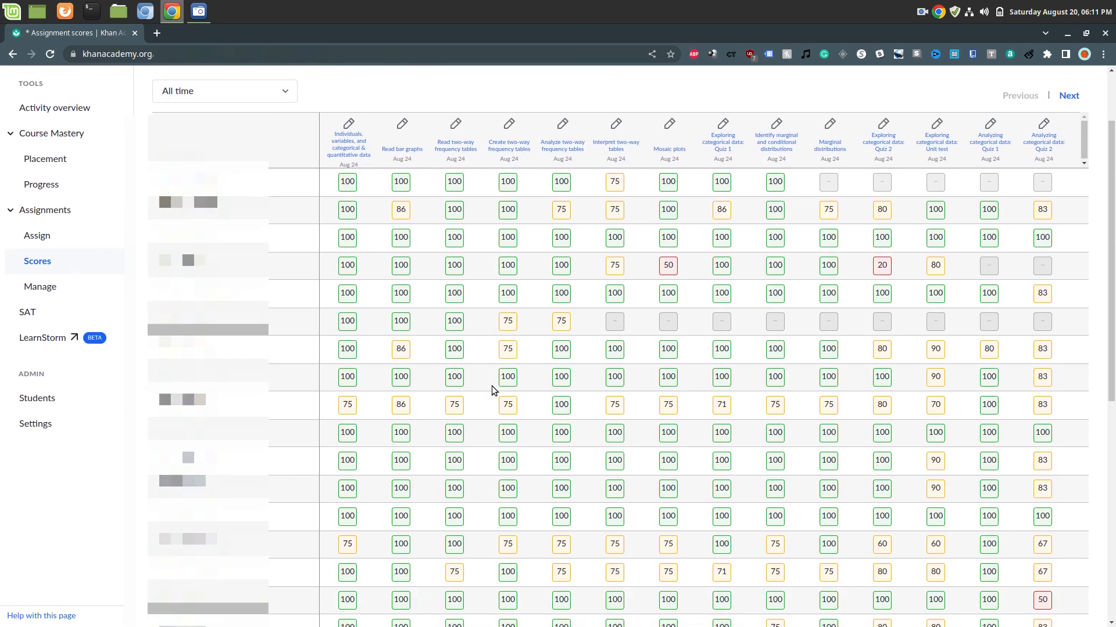
scroll(495, 389, up, 4)
scroll(494, 389, up, 1)
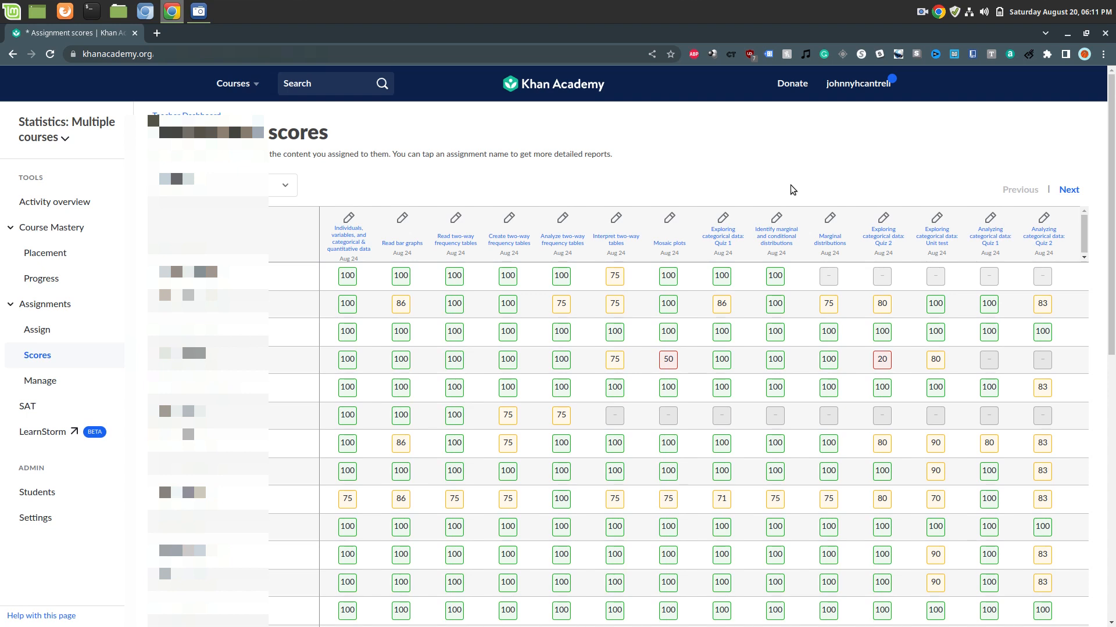
Zoom the scores page out to 80% to fit more assignment columns in one view
key(ctrl+minus)
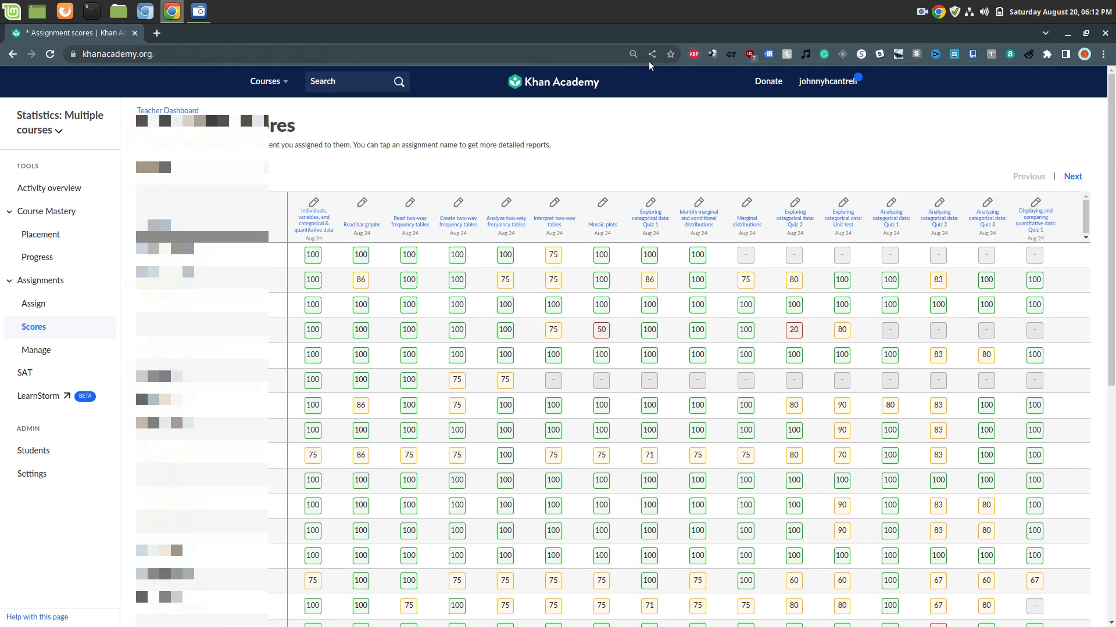
click(633, 56)
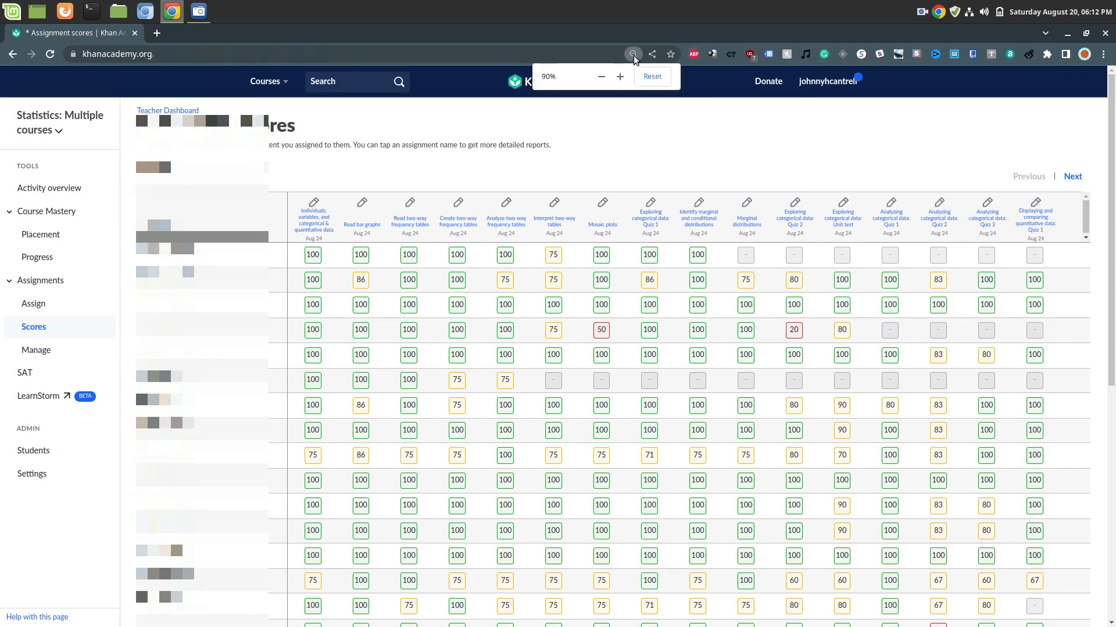
click(602, 77)
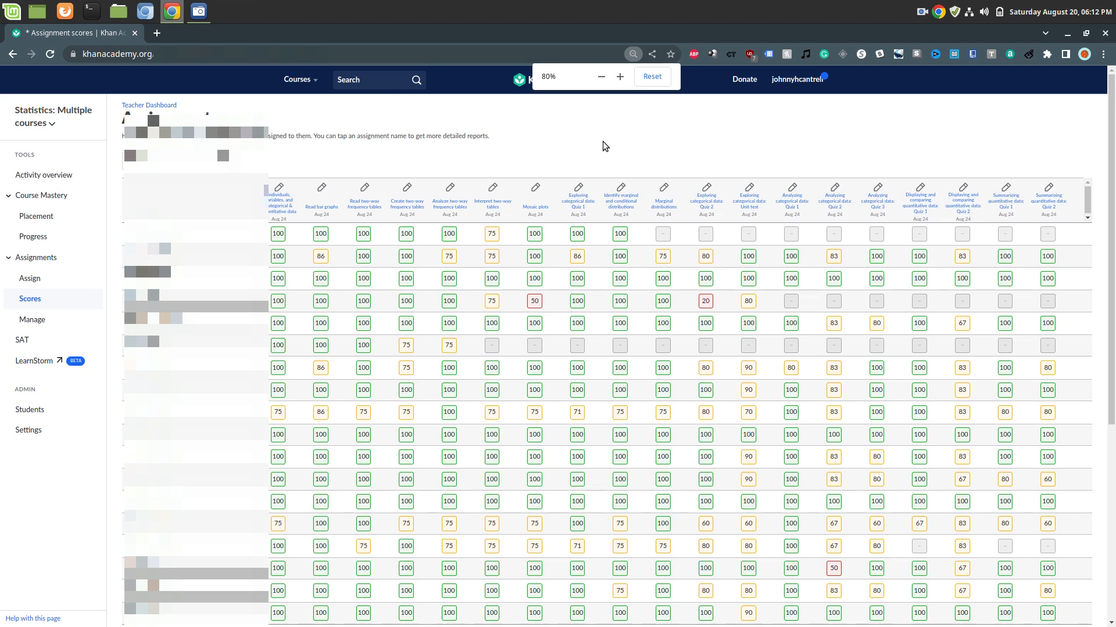
Open the print settings for the scores page and set the layout to Landscape
key(ctrl+p)
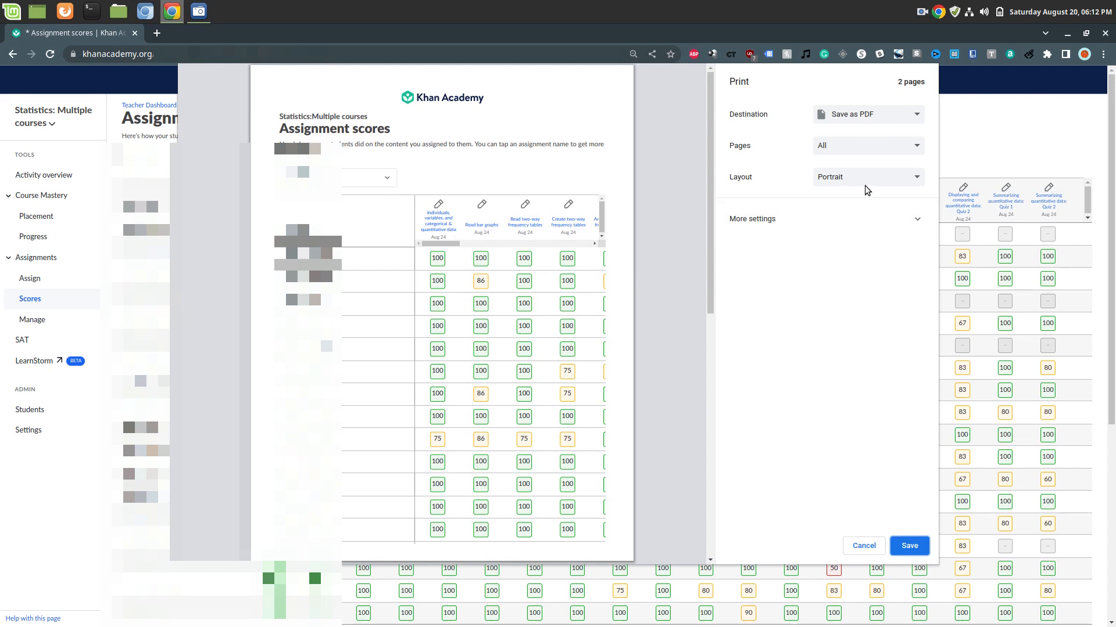
click(918, 179)
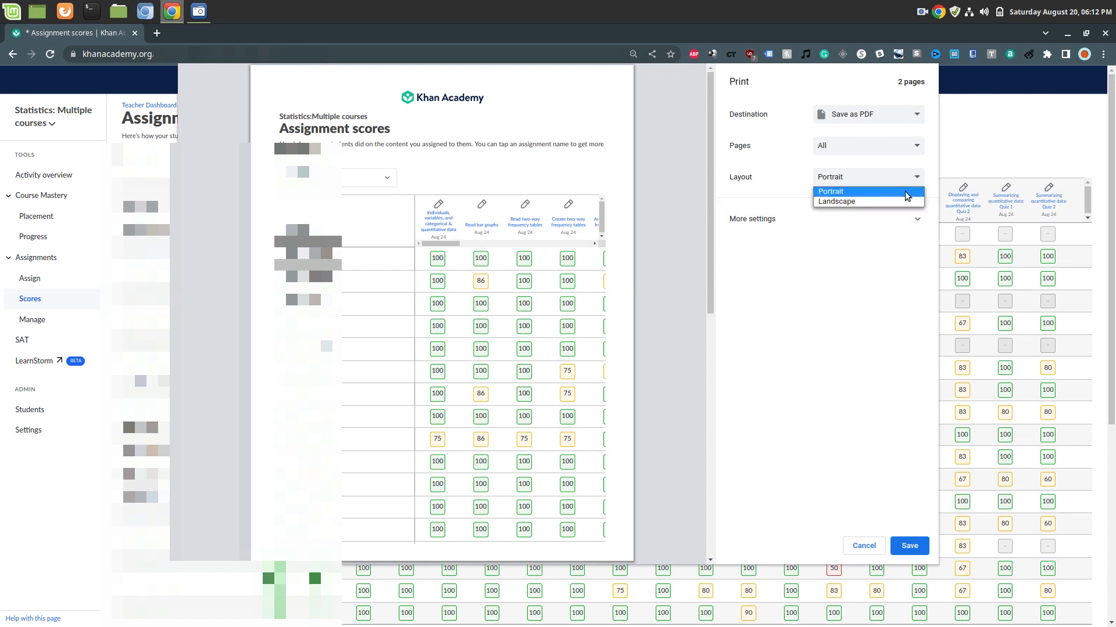
click(903, 201)
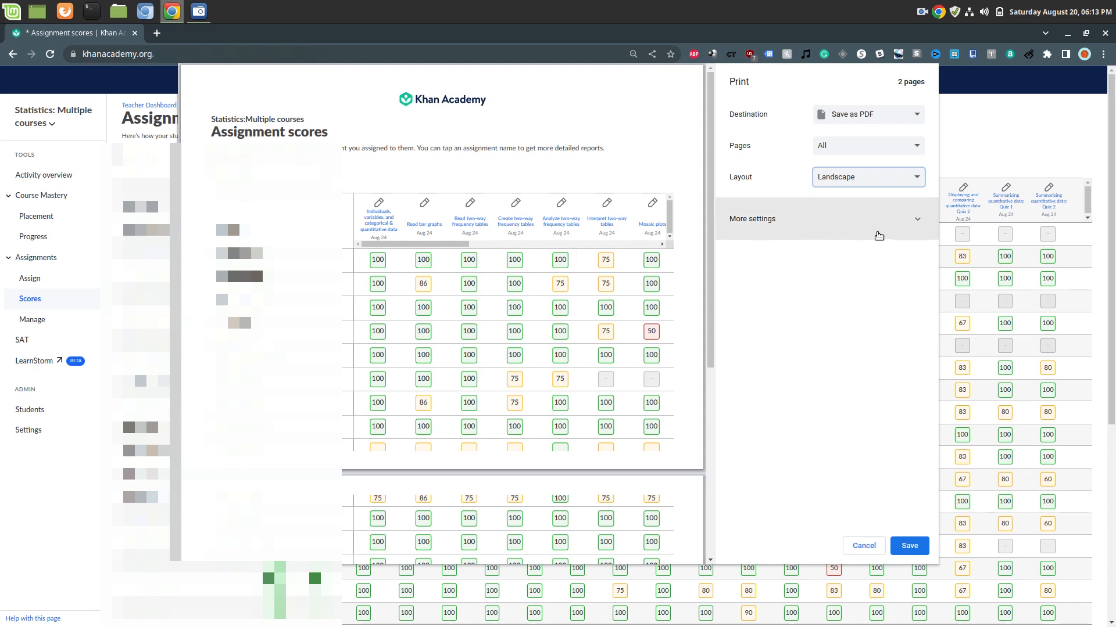
Set a custom print scale of 47 to fit all the score columns on a single page
click(919, 220)
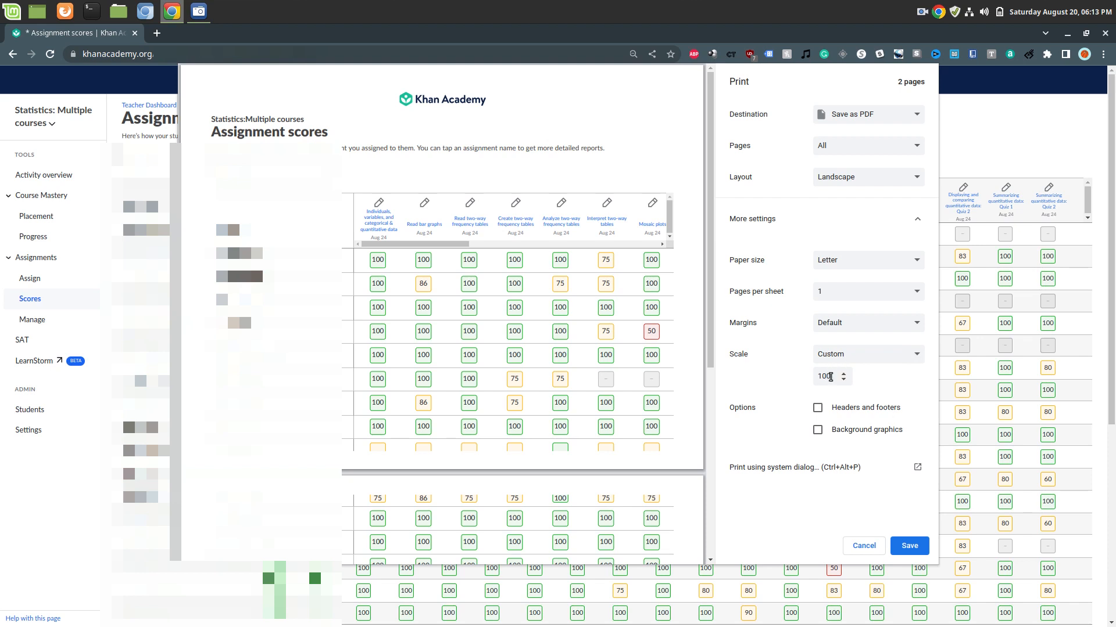
drag(828, 377, 818, 377)
text(80)
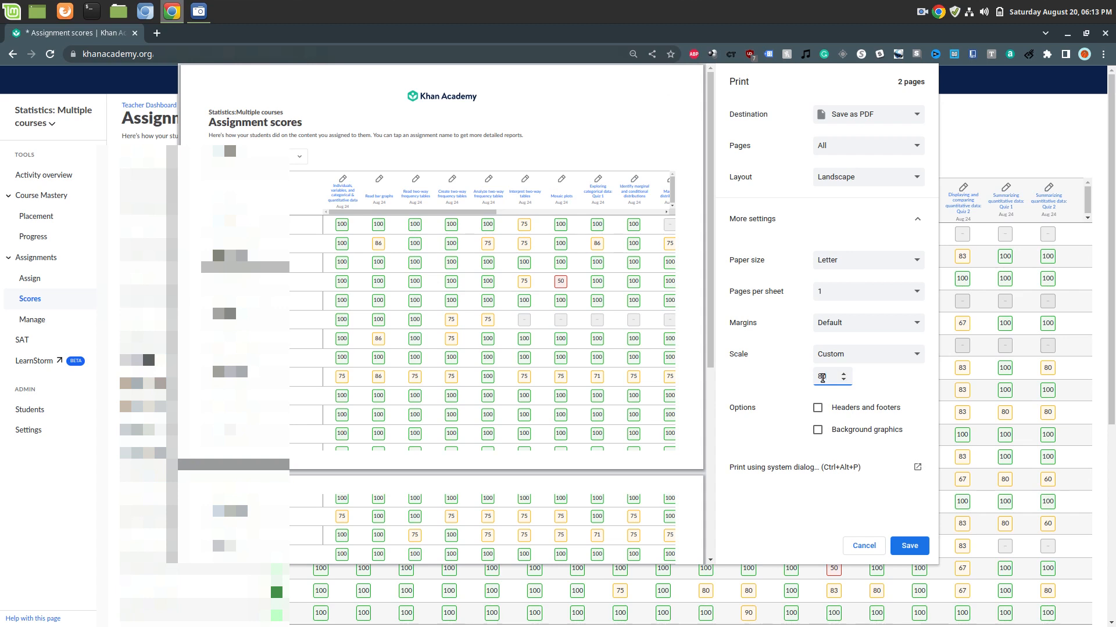
key(BackSpace)
text(6)
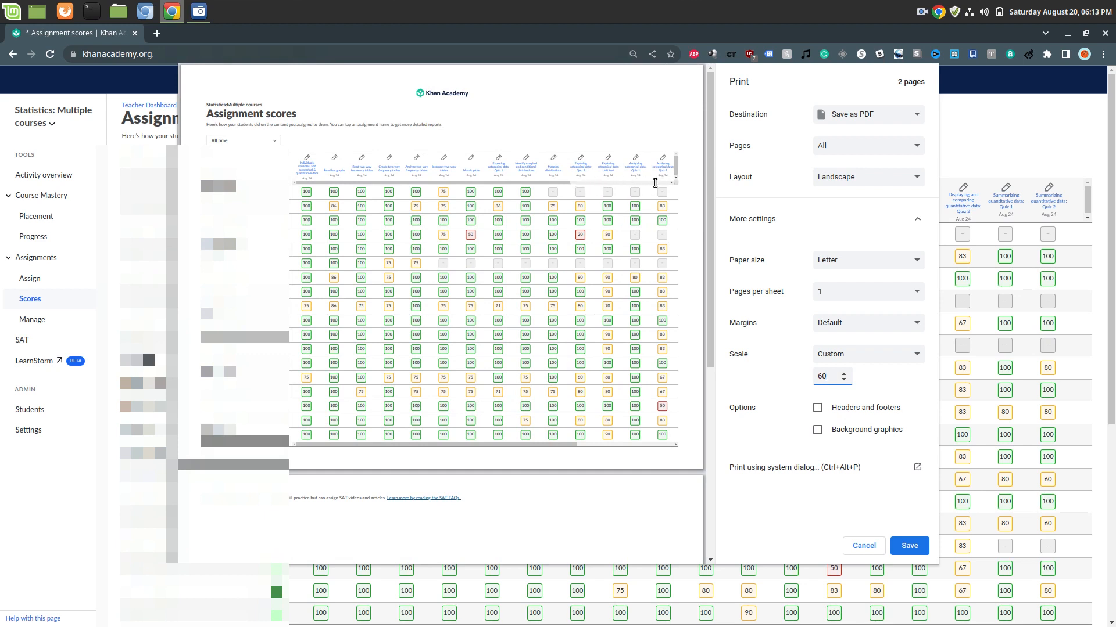
key(BackSpace)
key(BackSpace)
text(50)
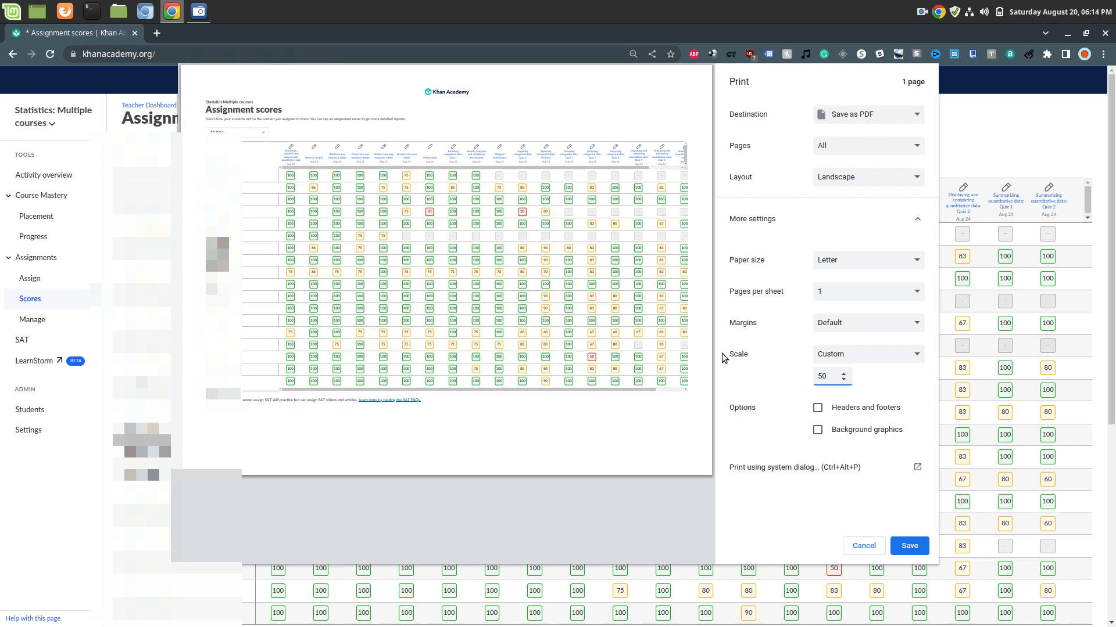
click(845, 379)
click(845, 379)
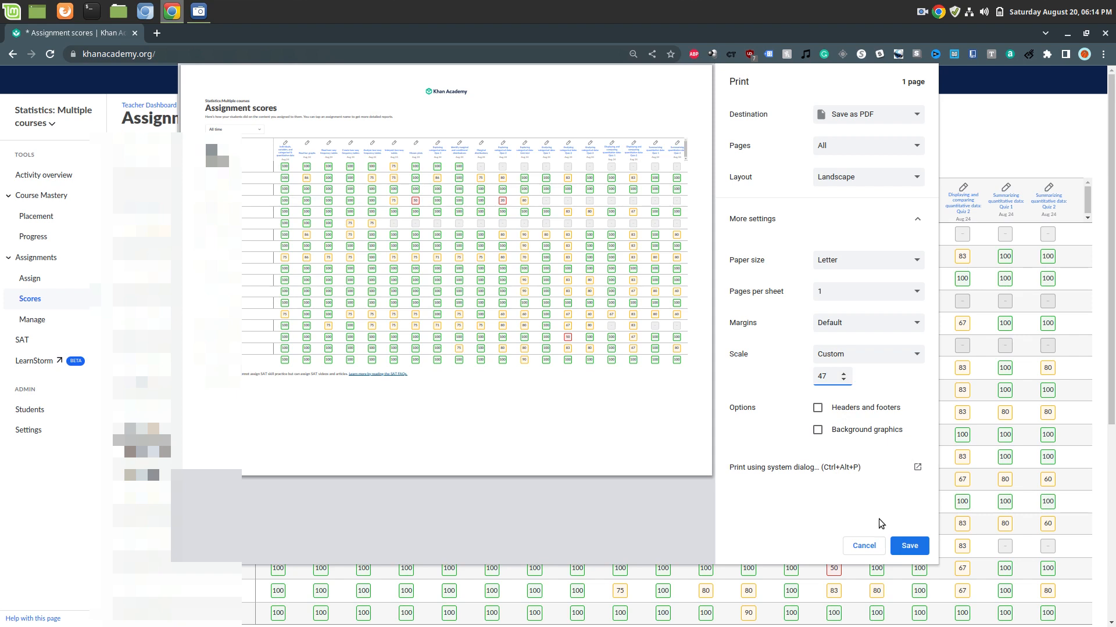
Save the scores page as a PDF on the Desktop under the suggested file name
click(911, 547)
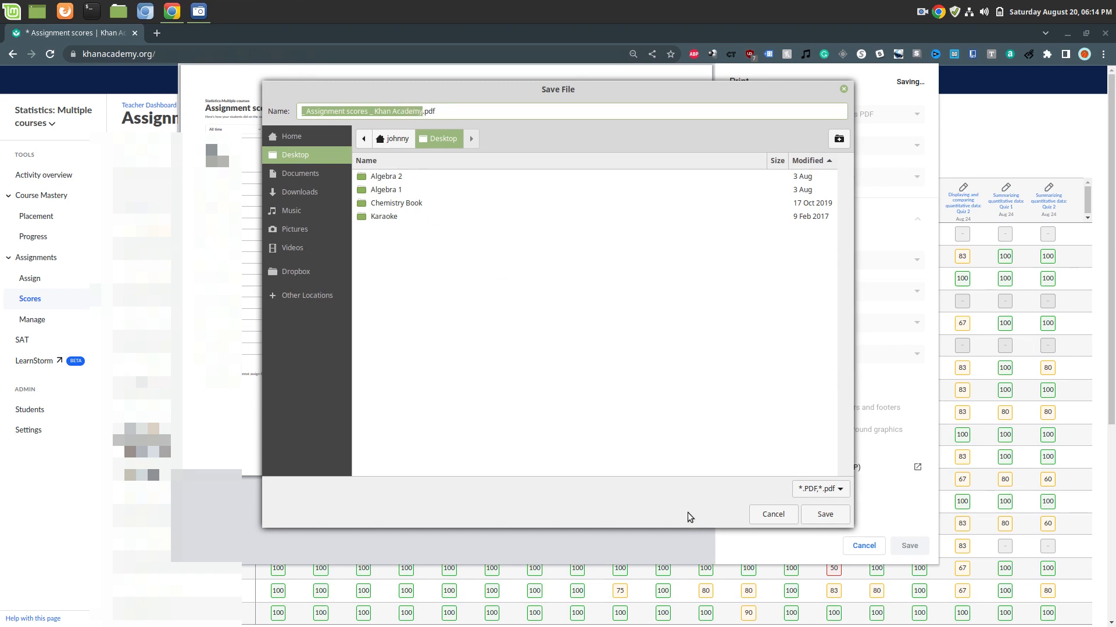
click(813, 518)
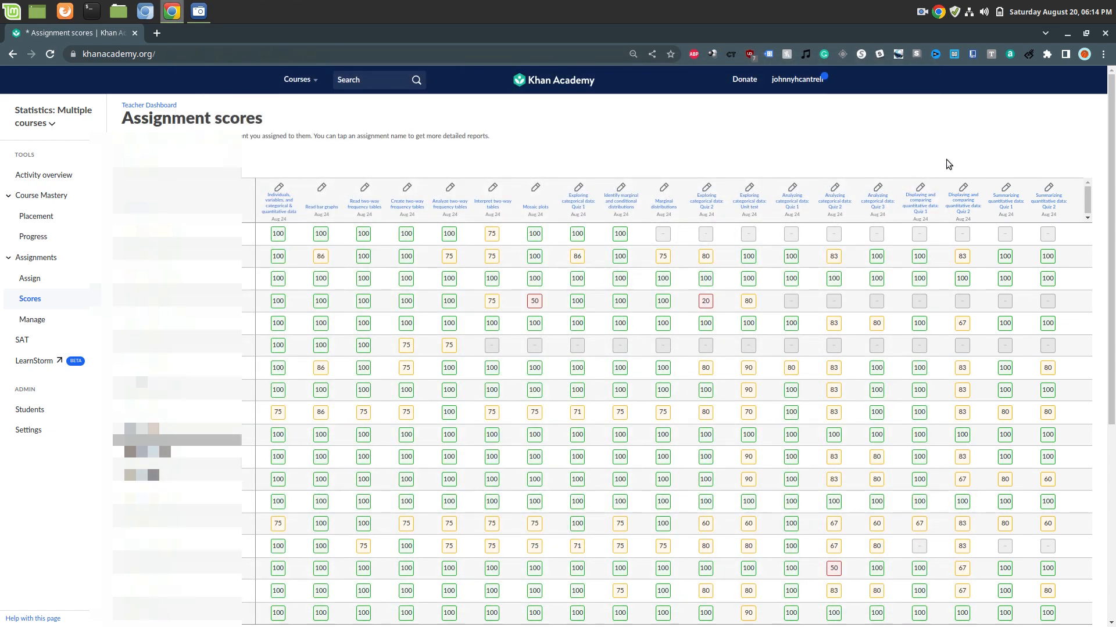
Minimize the open windows and open the saved Assignment scores PDF from the desktop
click(1067, 34)
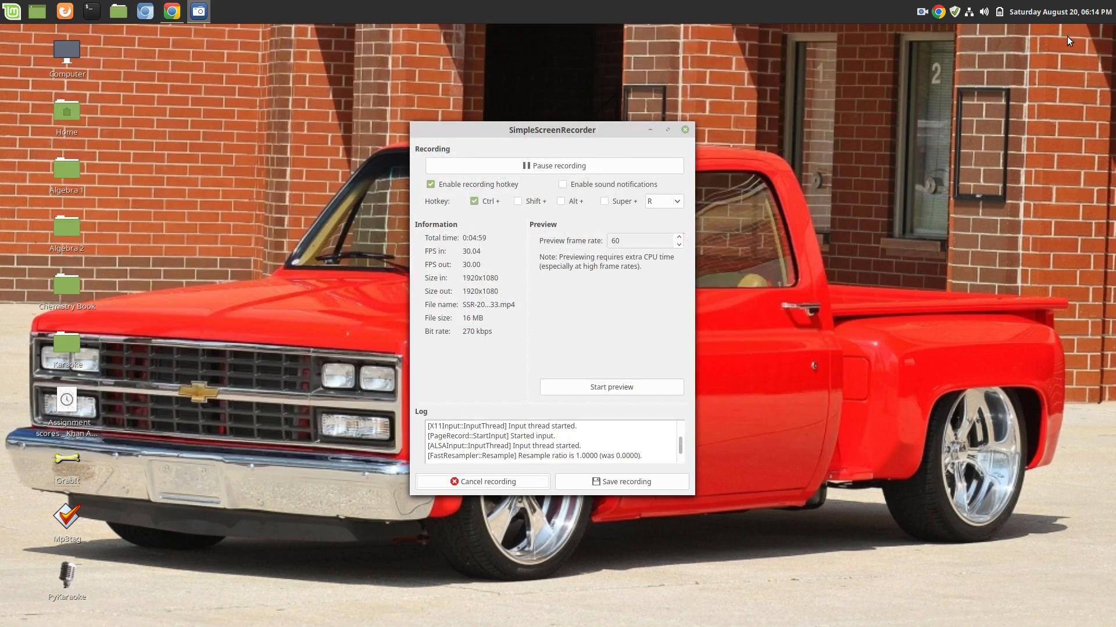
click(652, 128)
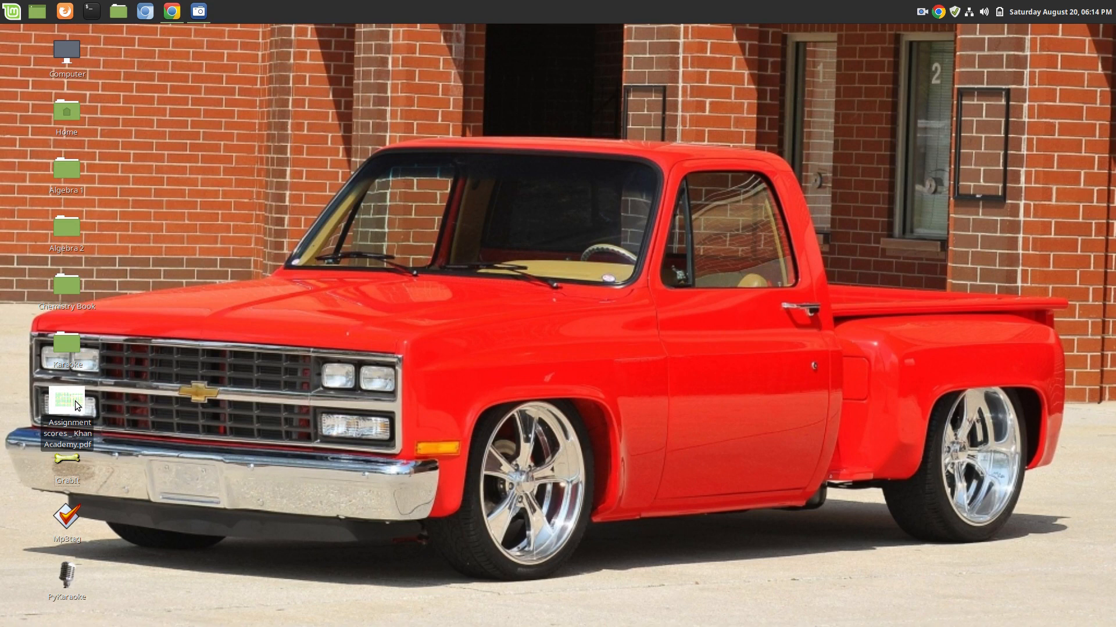
click(75, 401)
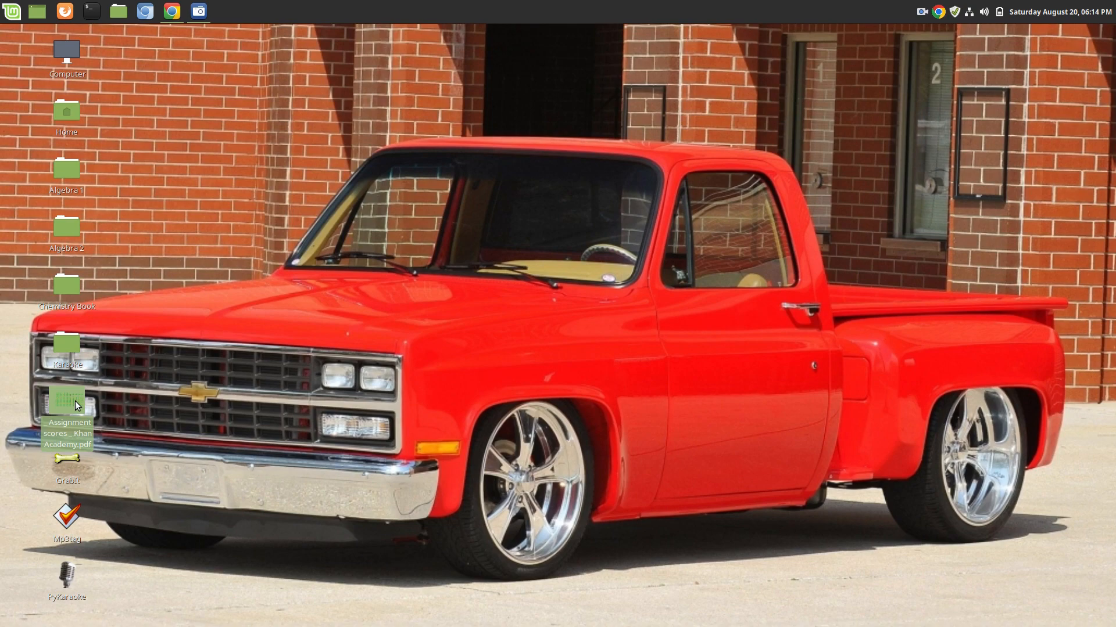
double_click(75, 401)
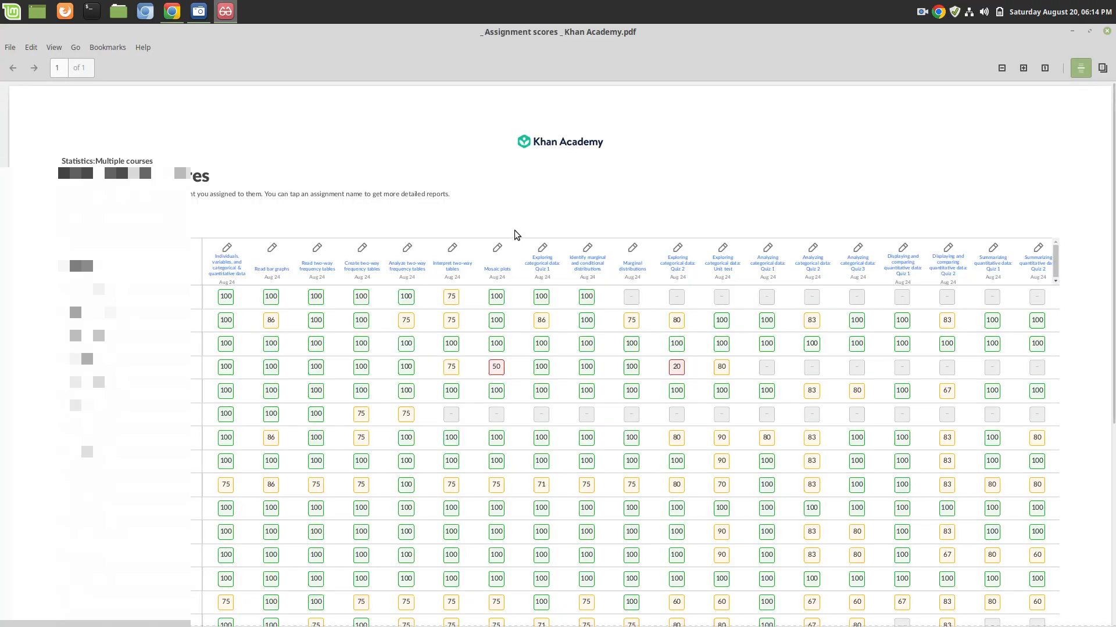
Check the name and version of the PDF viewer, moving its information window off the table before closing it
click(141, 47)
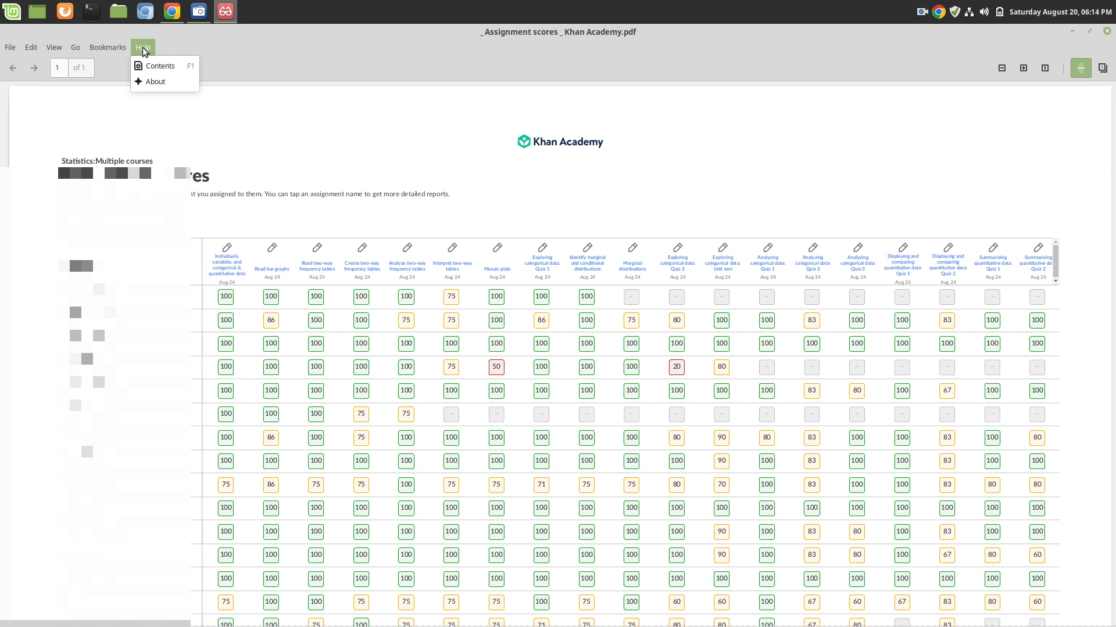
click(151, 79)
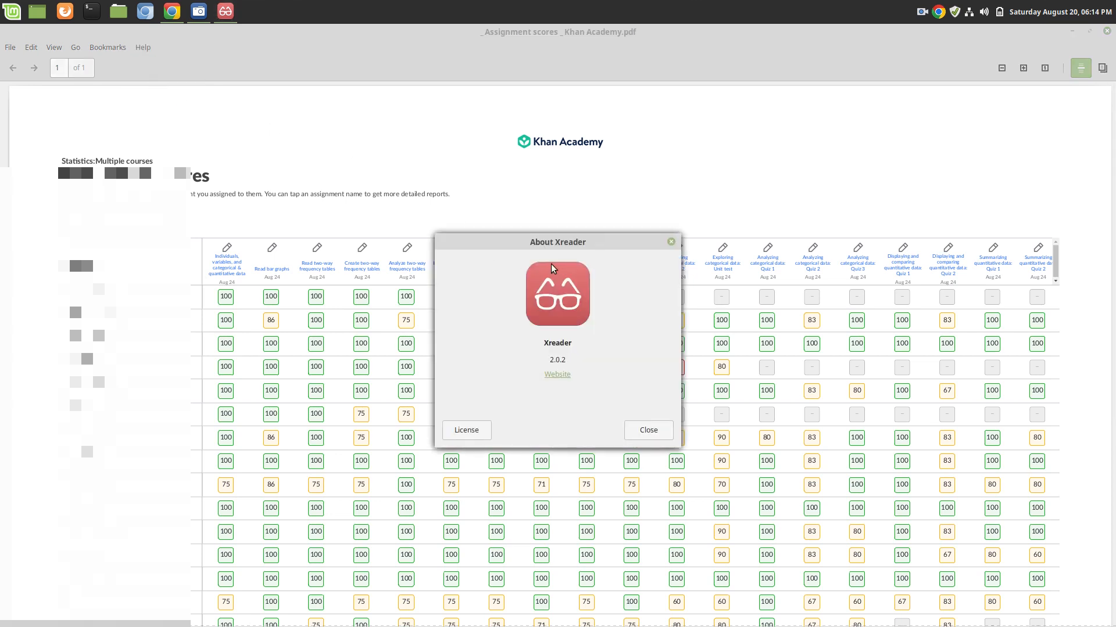
drag(566, 245, 788, 60)
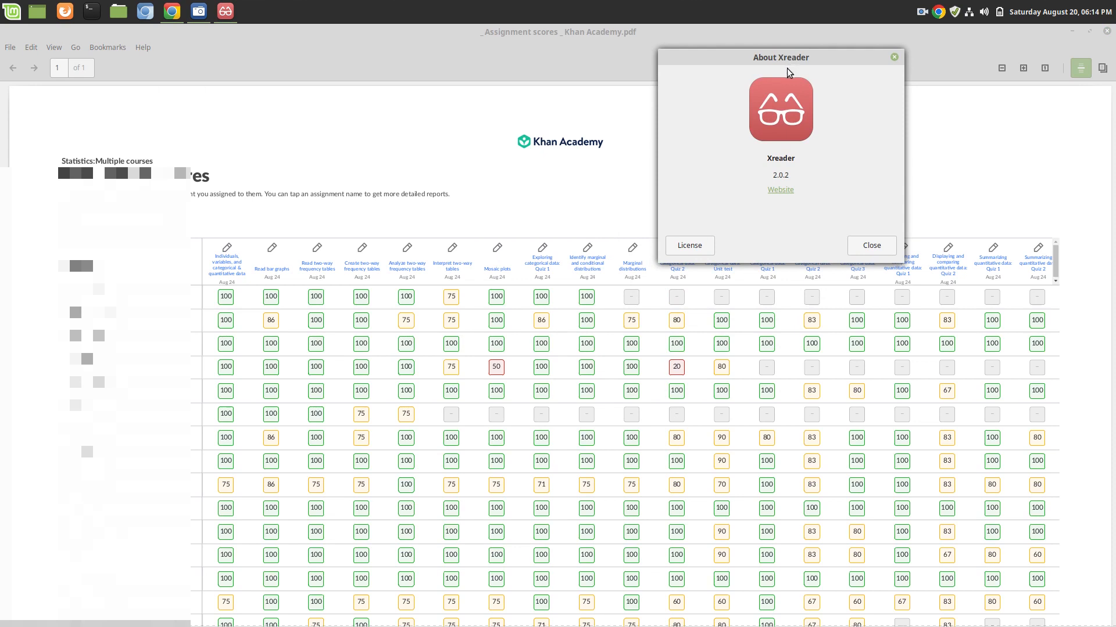
click(864, 246)
Select all the student names and scores in the PDF table, without the header row, and copy them
scroll(810, 180, down, 4)
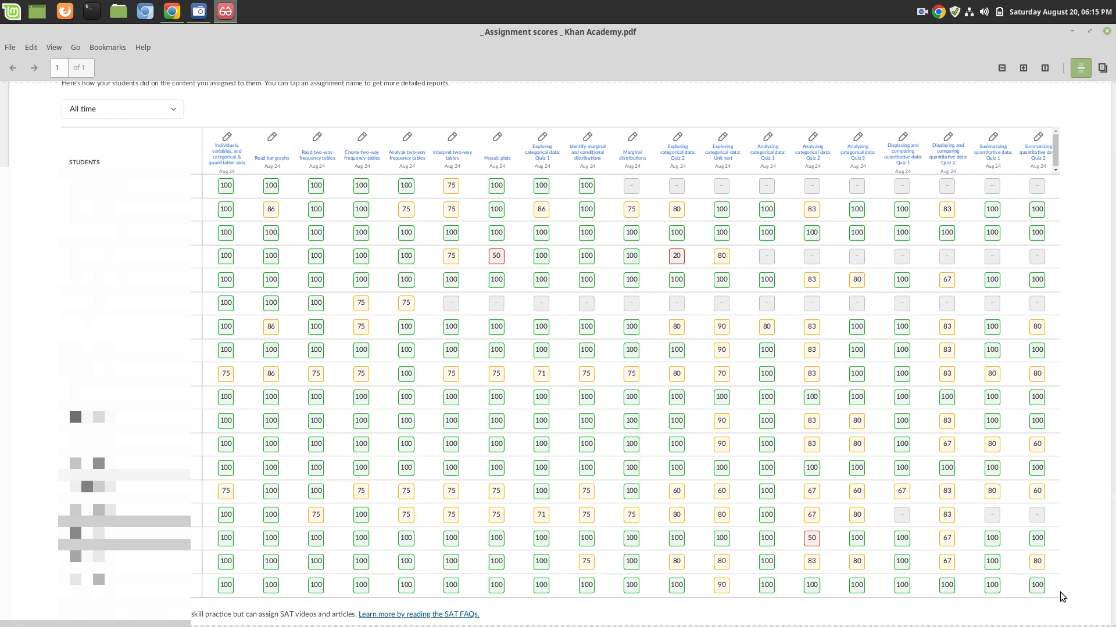
drag(1061, 597, 60, 184)
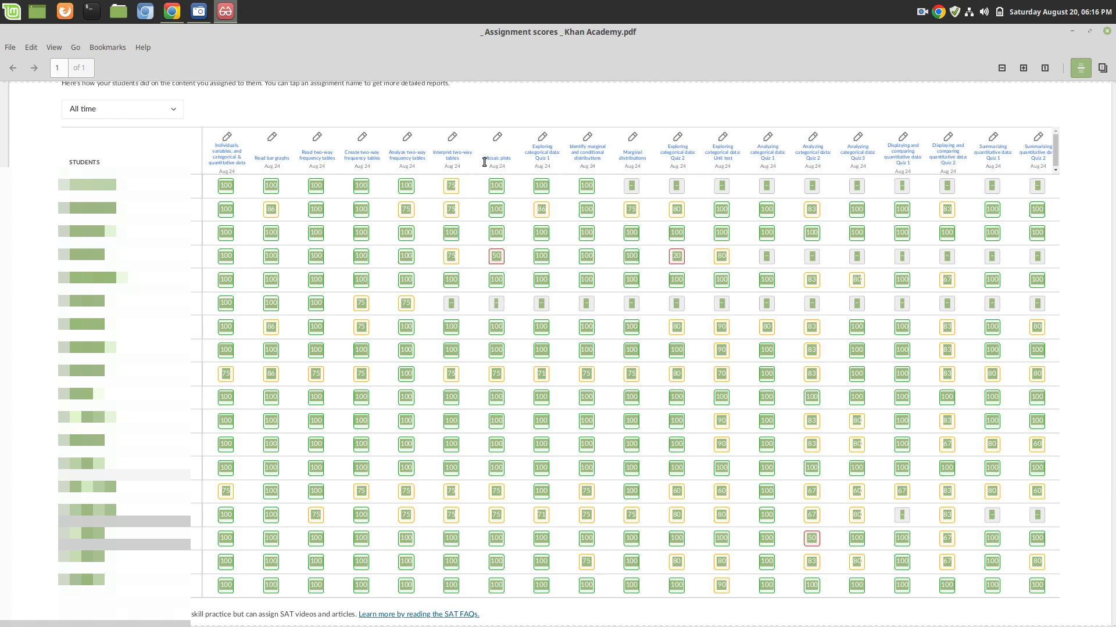
click(30, 47)
click(47, 68)
Search the installed applications for "calc" and launch LibreOffice Calc with a blank spreadsheet
click(13, 11)
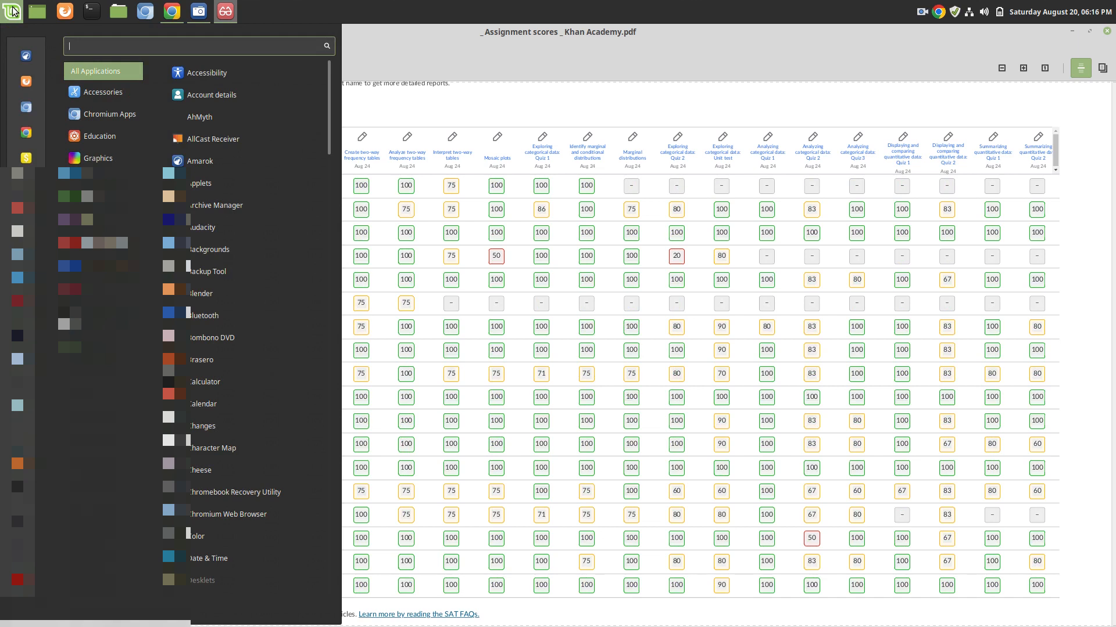
text(c)
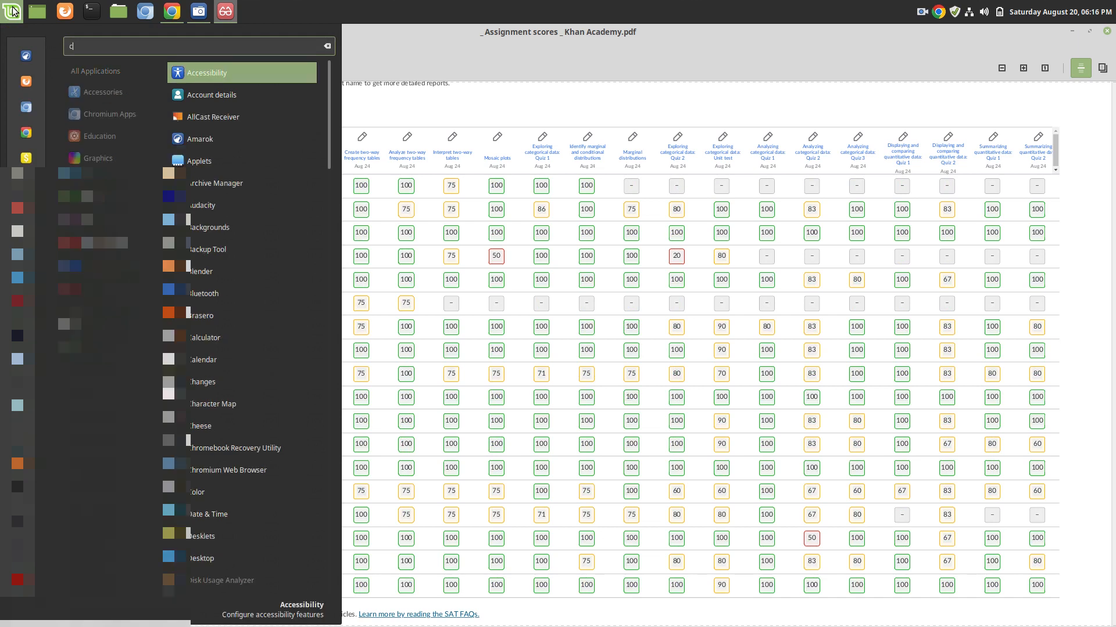
text(lac)
key(BackSpace)
key(BackSpace)
key(BackSpace)
text(alc)
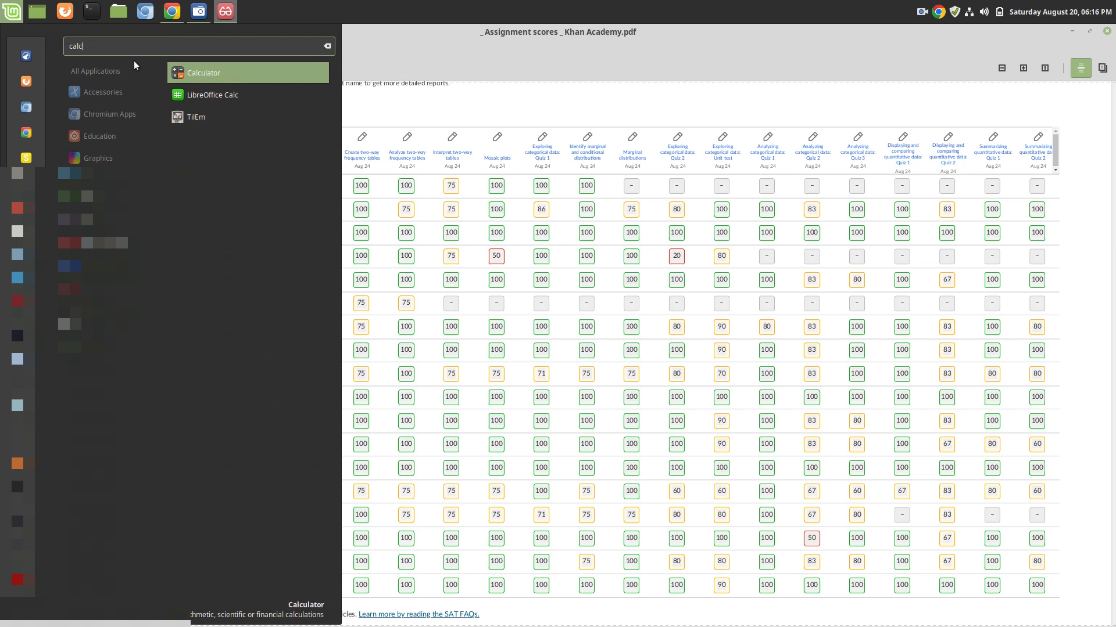
click(197, 88)
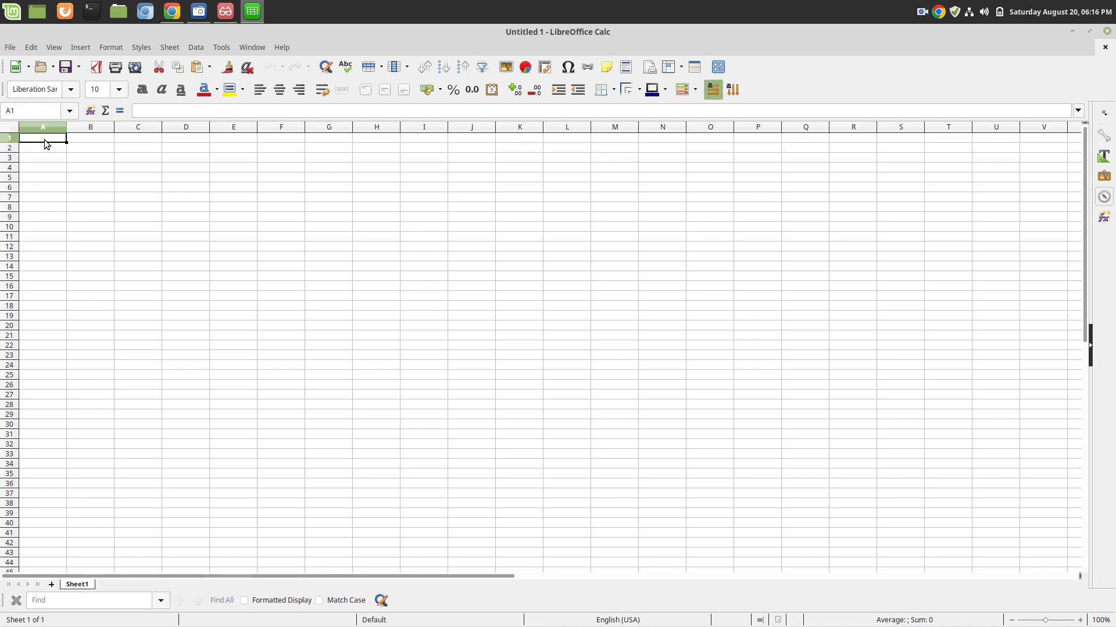
Paste the copied scores into the sheet from cell A1, importing the text with Tab and Space as separators
key(ctrl+v)
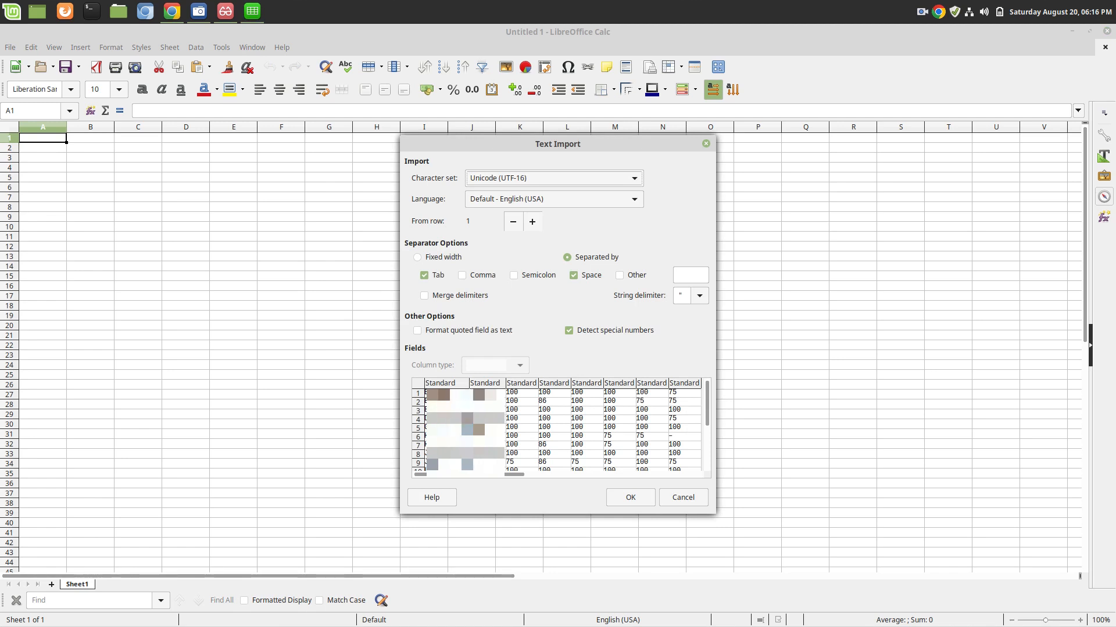
click(424, 277)
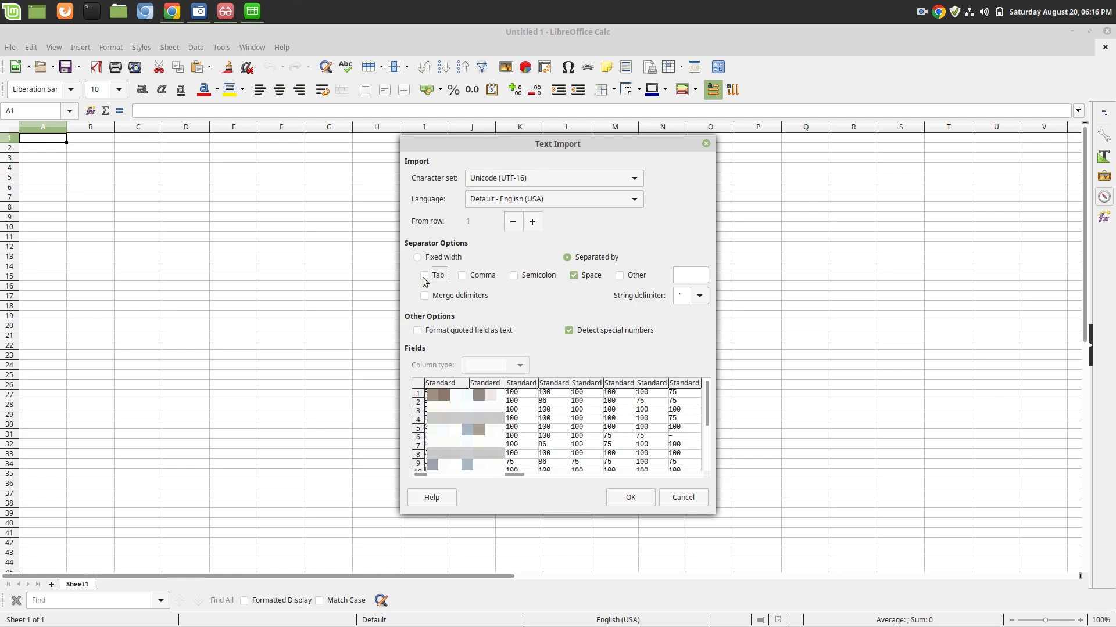
click(424, 277)
mouse_move(510, 476)
mouse_down()
mouse_move(678, 476)
mouse_move(519, 479)
mouse_up()
click(630, 499)
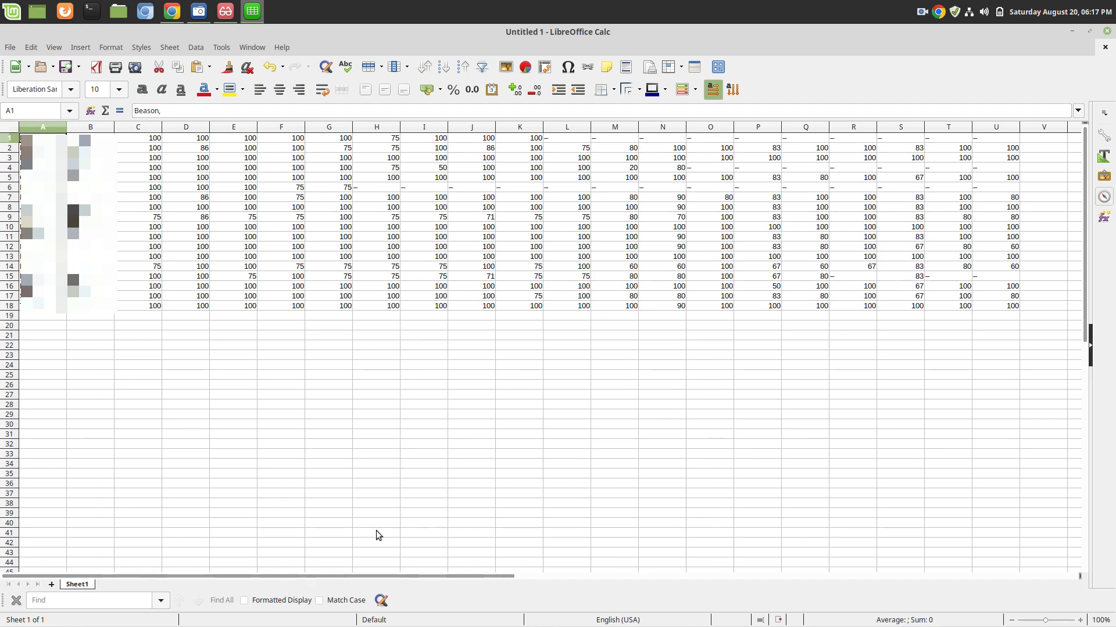
mouse_move(407, 577)
mouse_down()
mouse_move(510, 574)
mouse_move(423, 573)
mouse_move(401, 558)
mouse_up()
drag(475, 575, 437, 571)
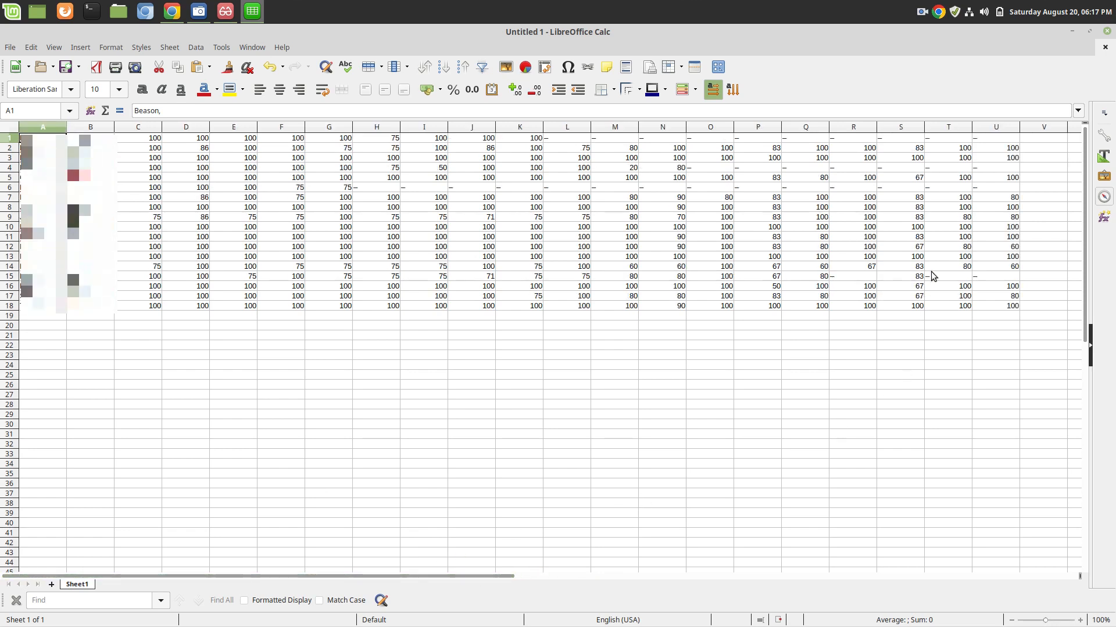